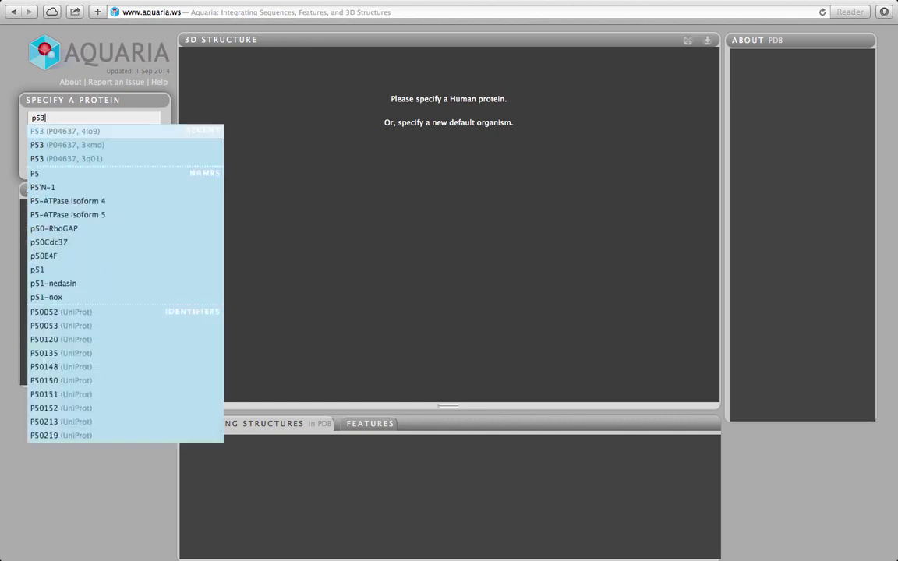
- Load the human protein P53 by name and look over its list of matching PDB structures
{"action": "type", "text": "3"}
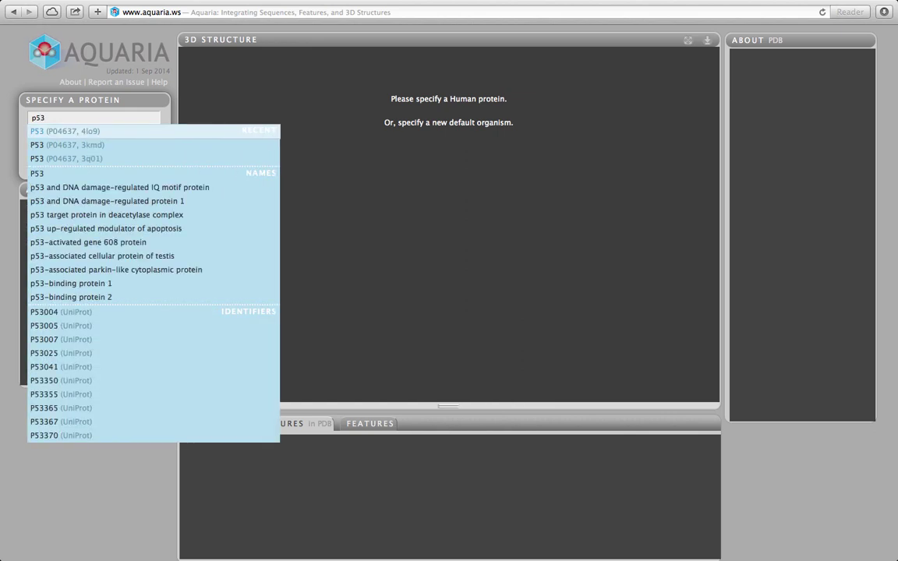
{"action": "left_click", "coordinate": [83, 173]}
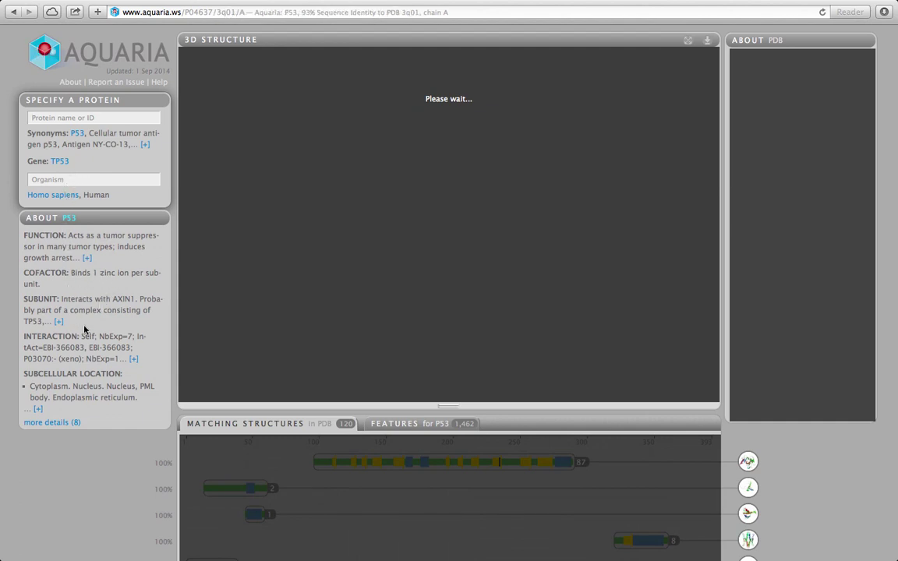
{"action": "scroll", "coordinate": [98, 502], "scroll_direction": "down", "scroll_amount": 5}
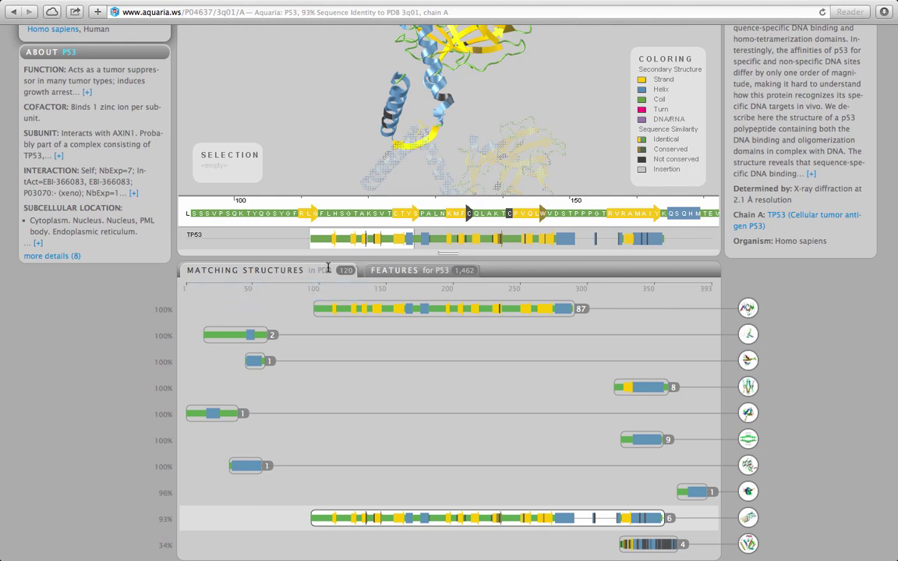
{"action": "scroll", "coordinate": [154, 345], "scroll_direction": "down", "scroll_amount": 1}
{"action": "scroll", "coordinate": [154, 346], "scroll_direction": "down", "scroll_amount": 1}
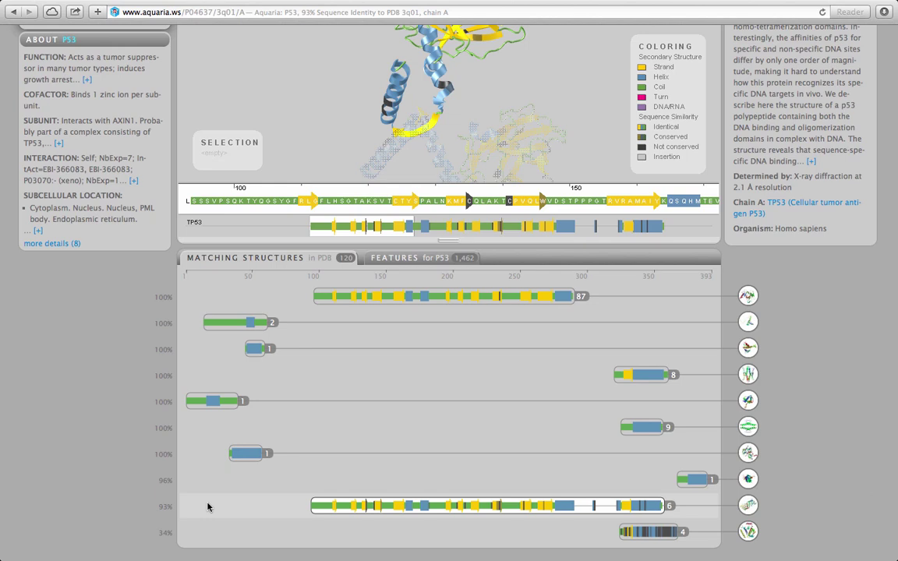
{"action": "scroll", "coordinate": [166, 465], "scroll_direction": "up", "scroll_amount": 5}
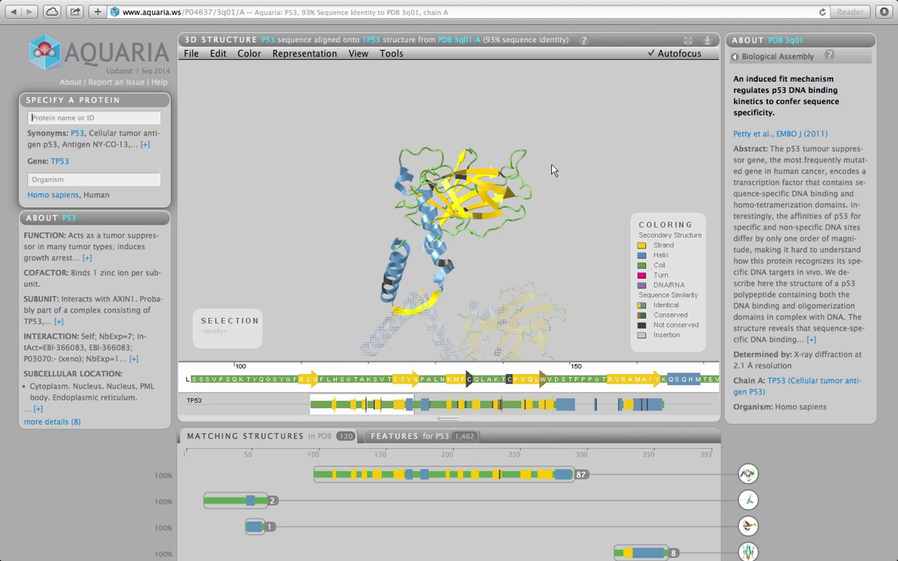
- Select residue 268 in the 3D structure of PDB 3q01 and shift the sequence view to the region around residue 300
{"action": "left_click_drag", "start_coordinate": [553, 168], "coordinate": [495, 145]}
{"action": "left_click_drag", "start_coordinate": [533, 196], "coordinate": [580, 215]}
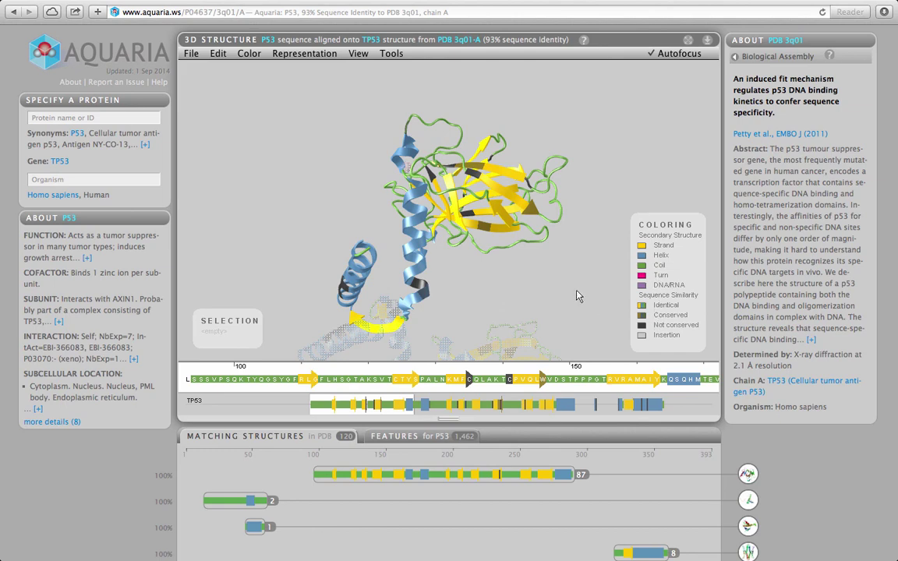
{"action": "left_click", "coordinate": [483, 229]}
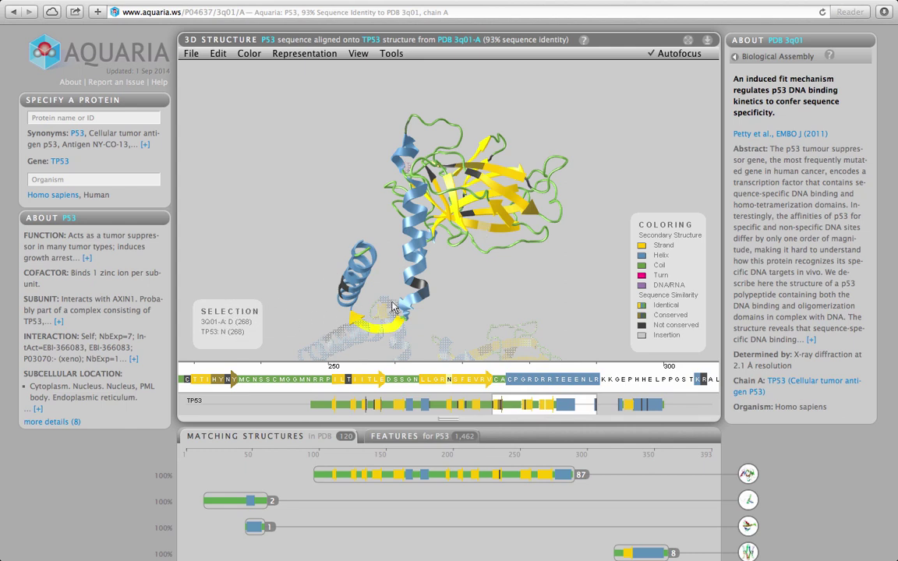
{"action": "left_click_drag", "start_coordinate": [475, 284], "coordinate": [440, 249]}
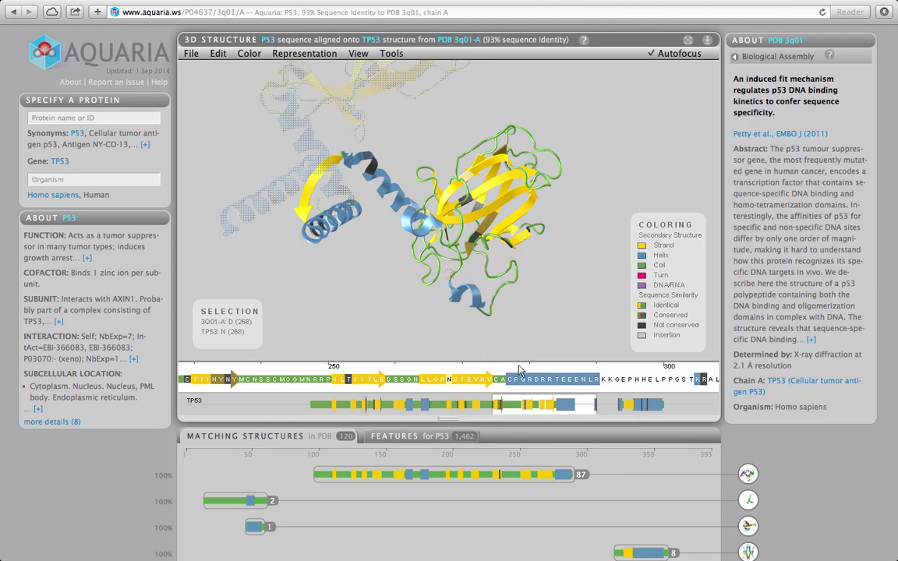
{"action": "left_click_drag", "start_coordinate": [568, 399], "coordinate": [612, 396]}
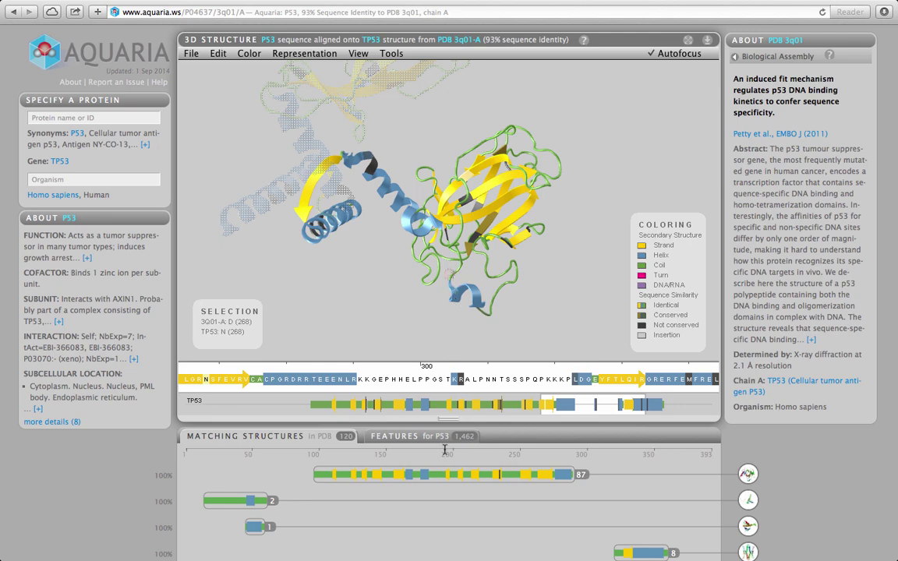
- Load structure 3kmd-A from the TP53 (tetramer) + DNA (dimer) group of the first matching cluster
{"action": "scroll", "coordinate": [445, 451], "scroll_direction": "down", "scroll_amount": 3}
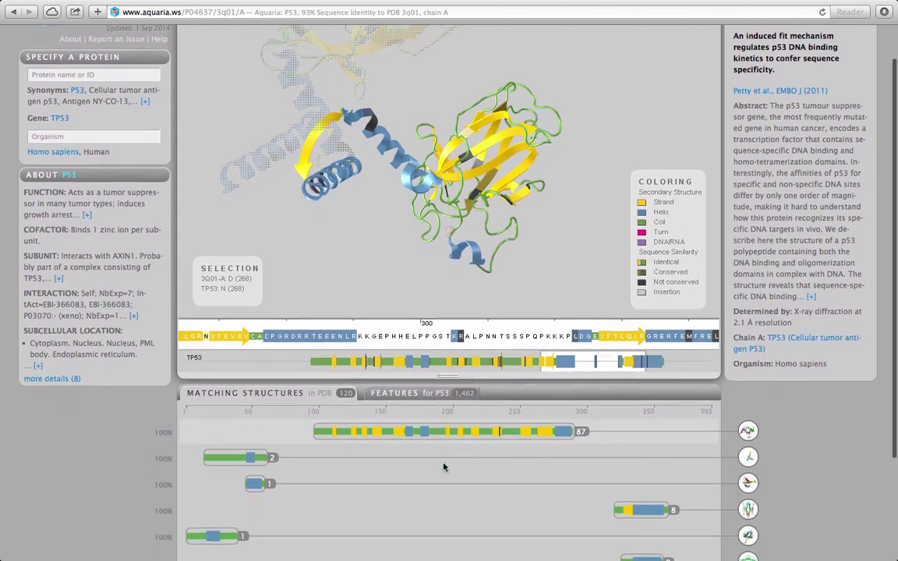
{"action": "scroll", "coordinate": [444, 467], "scroll_direction": "down", "scroll_amount": 1}
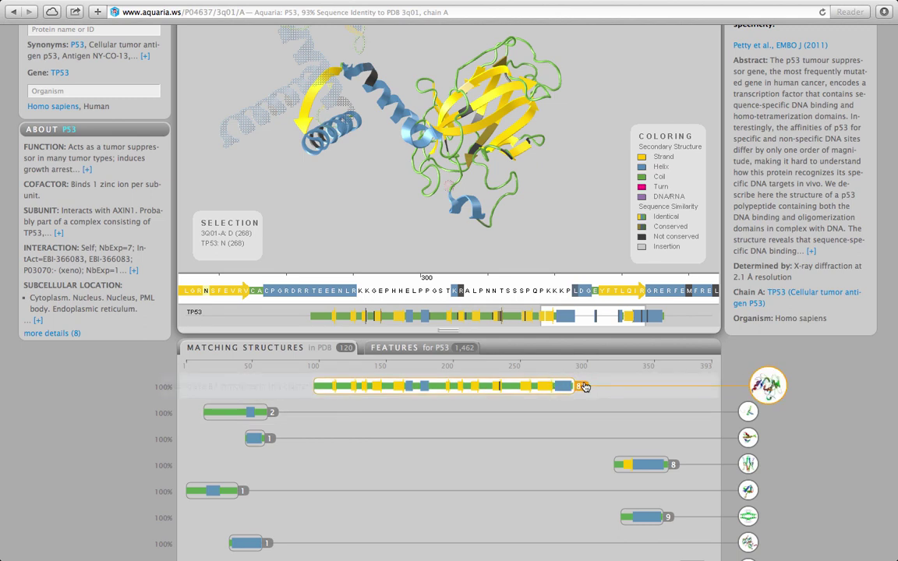
{"action": "left_click", "coordinate": [584, 387]}
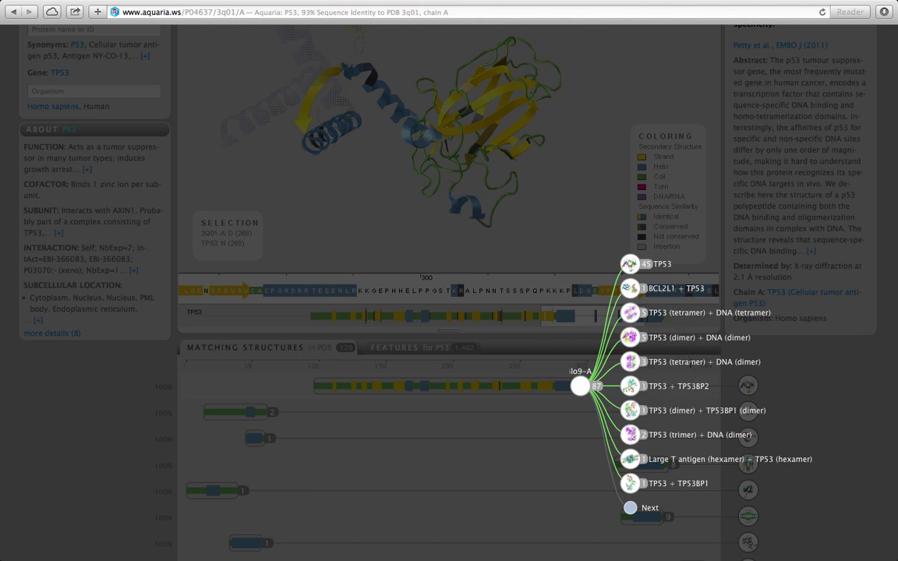
{"action": "left_click", "coordinate": [633, 363]}
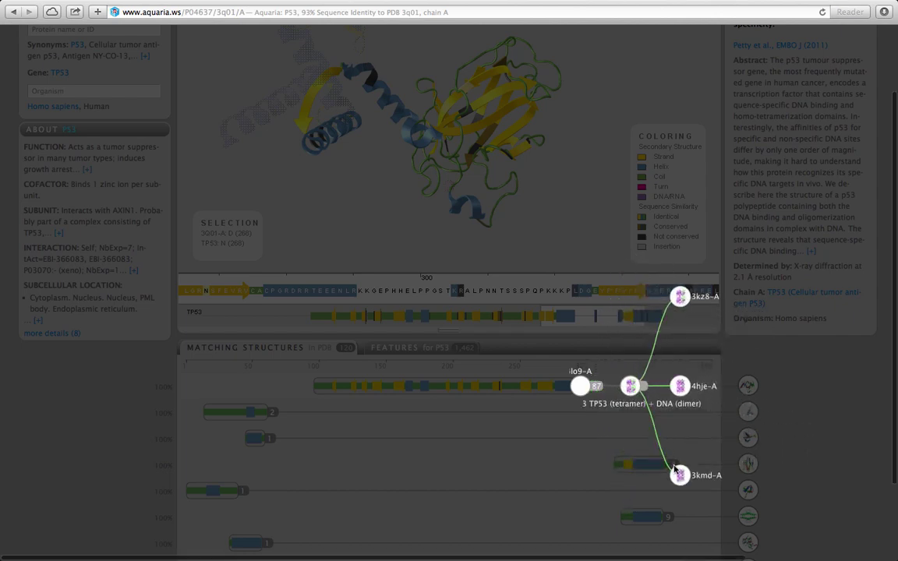
{"action": "left_click", "coordinate": [679, 472]}
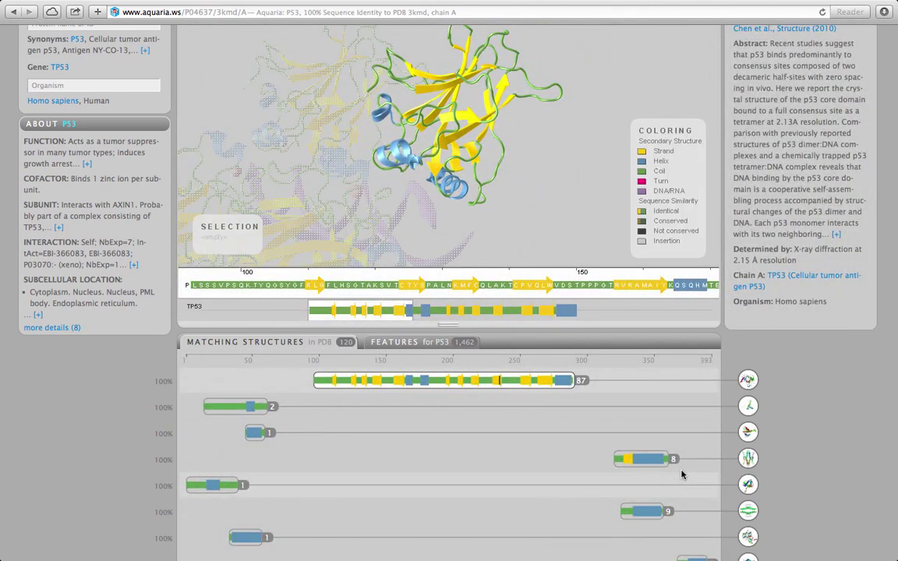
- Show the whole 3kmd tetramer with its DNA and focus the 3D view on chain D
{"action": "scroll", "coordinate": [709, 398], "scroll_direction": "up", "scroll_amount": 3}
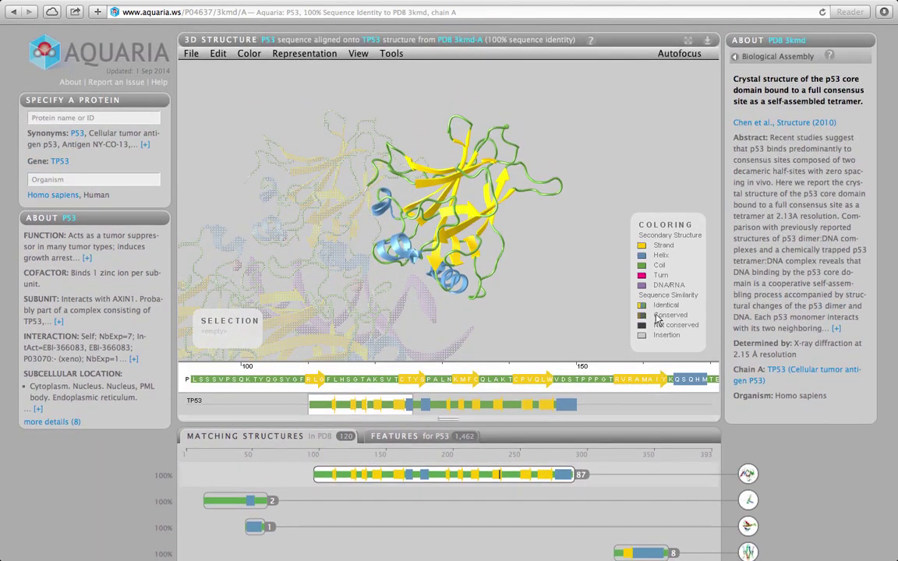
{"action": "mouse_move", "coordinate": [559, 260]}
{"action": "left_mouse_down"}
{"action": "mouse_move", "coordinate": [601, 252]}
{"action": "mouse_move", "coordinate": [569, 262]}
{"action": "left_mouse_up"}
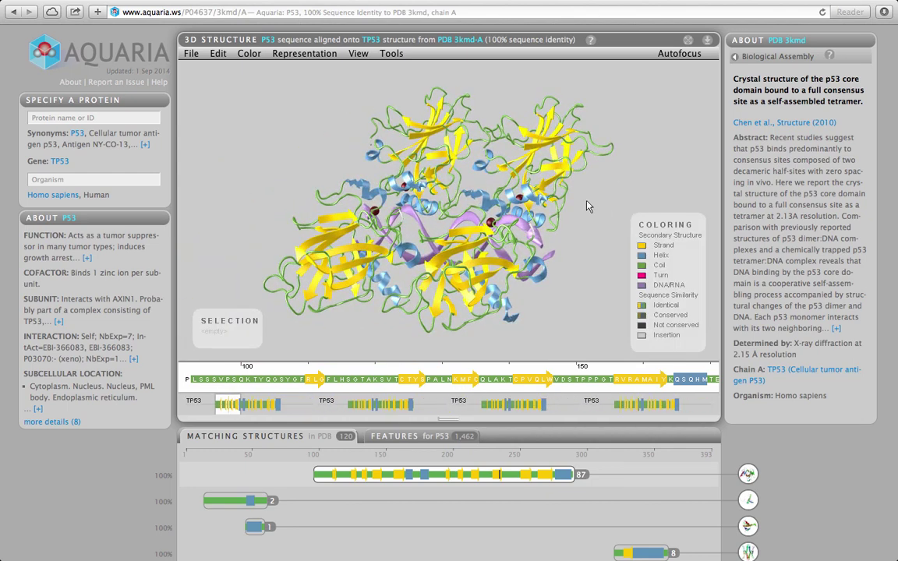
{"action": "double_click", "coordinate": [421, 145]}
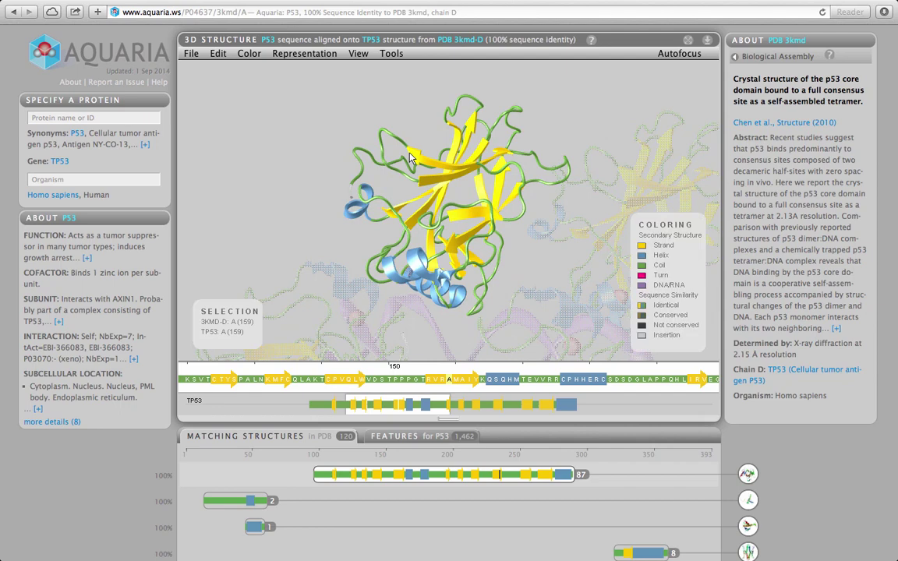
- Map the UniProt post translational modification feature of P53 onto the 3D structure
{"action": "left_click", "coordinate": [401, 435]}
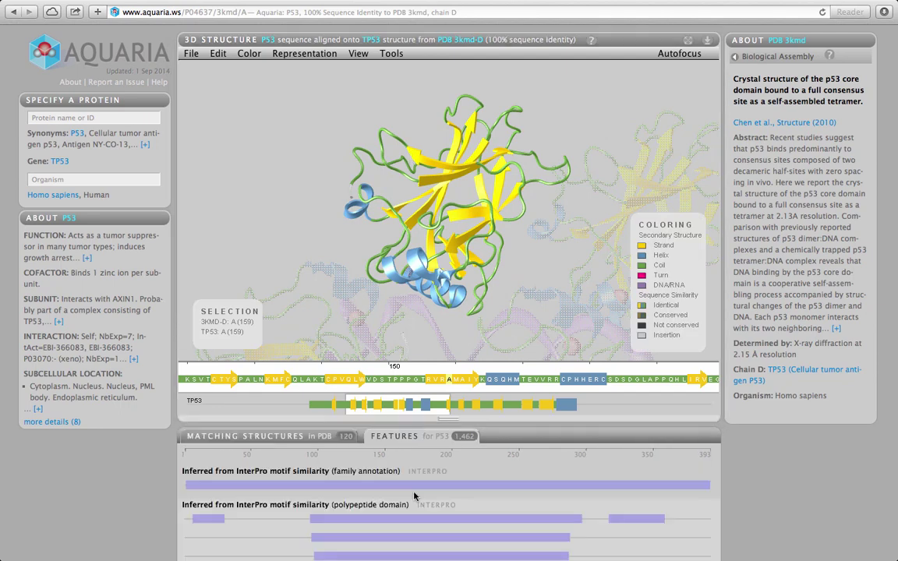
{"action": "scroll", "coordinate": [414, 496], "scroll_direction": "down", "scroll_amount": 3}
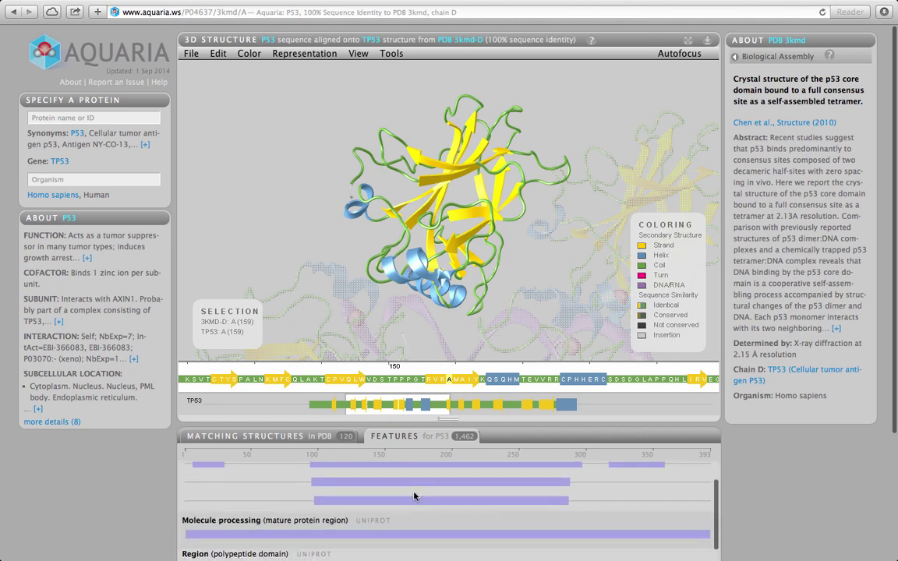
{"action": "scroll", "coordinate": [413, 497], "scroll_direction": "down", "scroll_amount": 5}
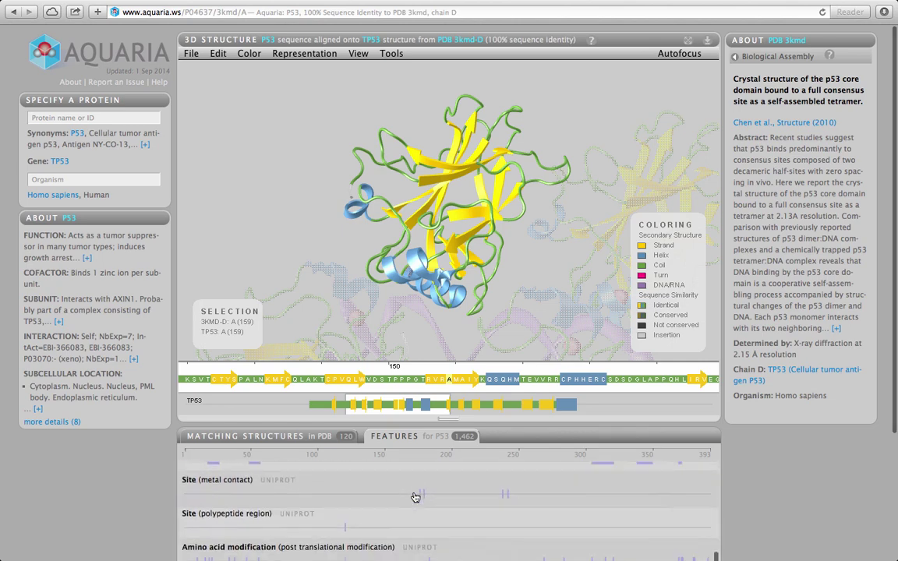
{"action": "scroll", "coordinate": [414, 497], "scroll_direction": "down", "scroll_amount": 2}
{"action": "left_click", "coordinate": [411, 504]}
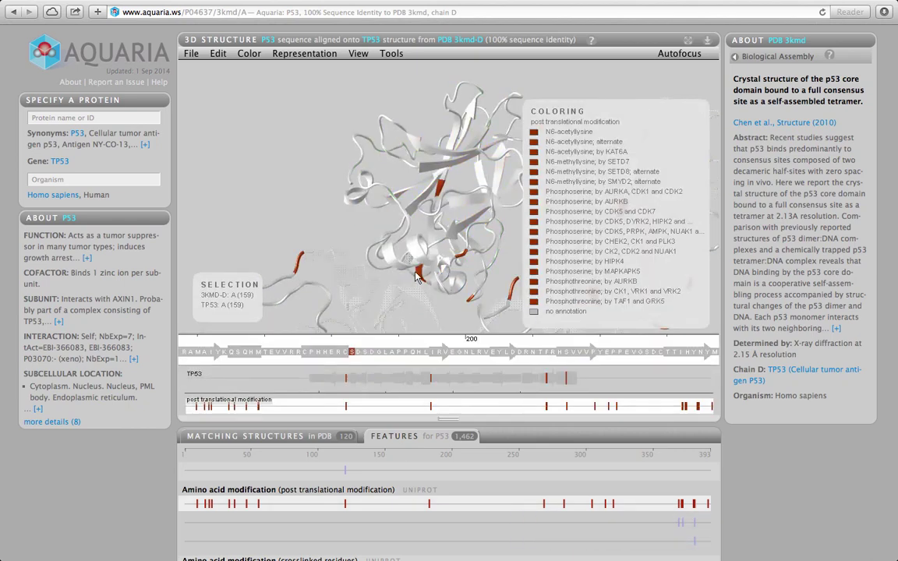
- Inspect the modification sites on the structure in full-screen view and return to the normal layout
{"action": "left_click_drag", "start_coordinate": [374, 216], "coordinate": [342, 200]}
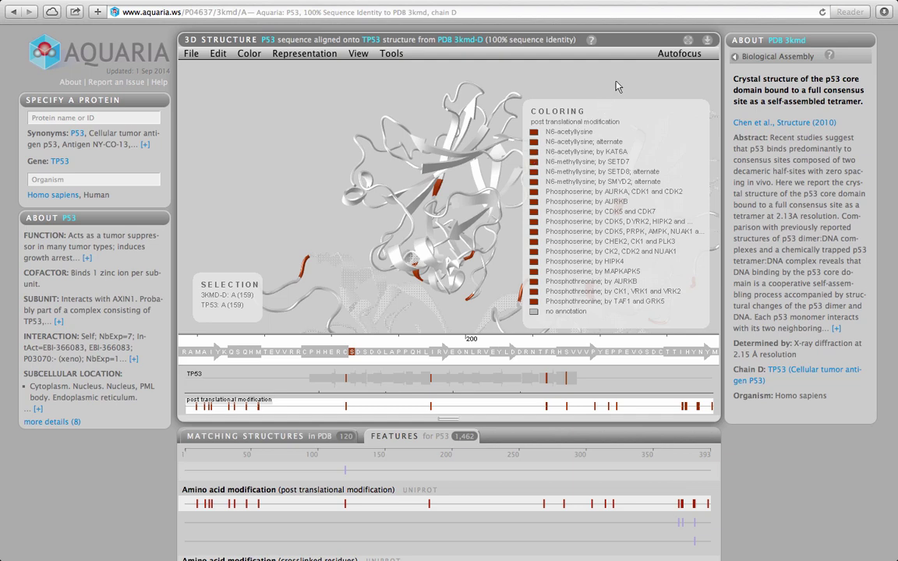
{"action": "left_click", "coordinate": [687, 43]}
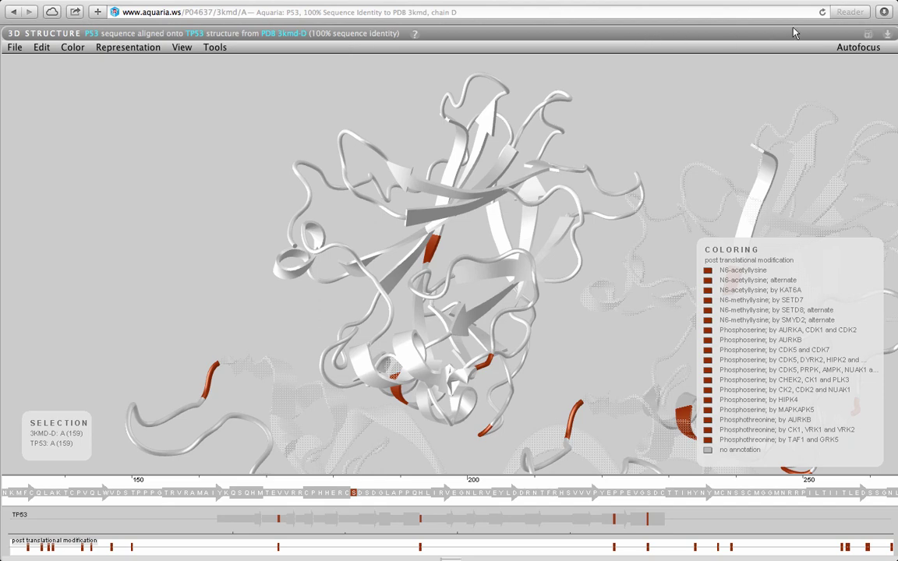
{"action": "left_click", "coordinate": [868, 35]}
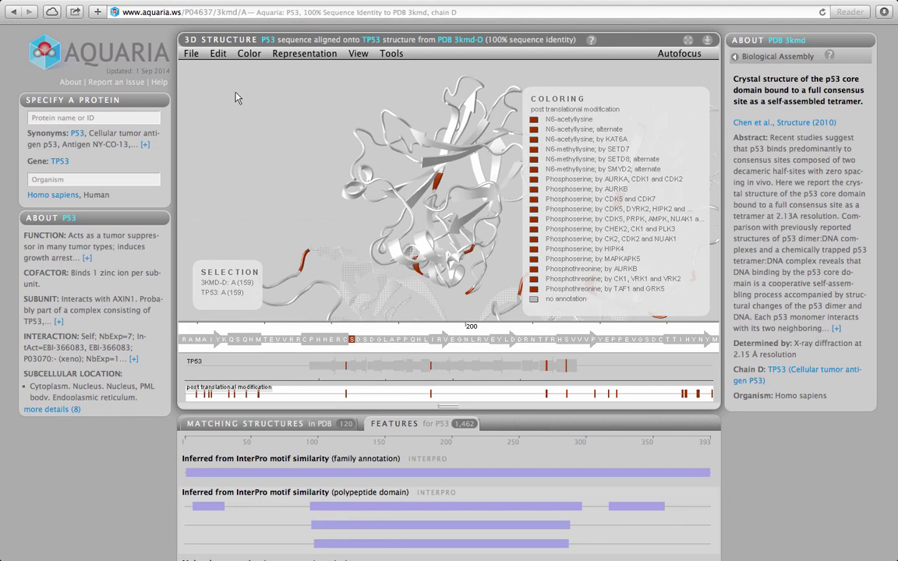
- Load the human protein GLUT-4 in place of P53
{"action": "left_click", "coordinate": [93, 117]}
{"action": "type", "text": "GLUT-4"}
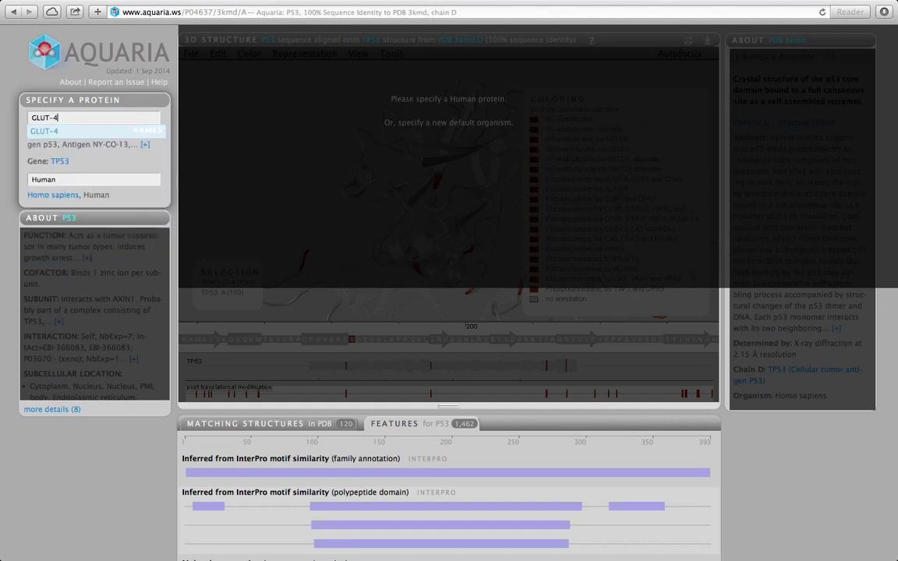
{"action": "key", "text": "Return"}
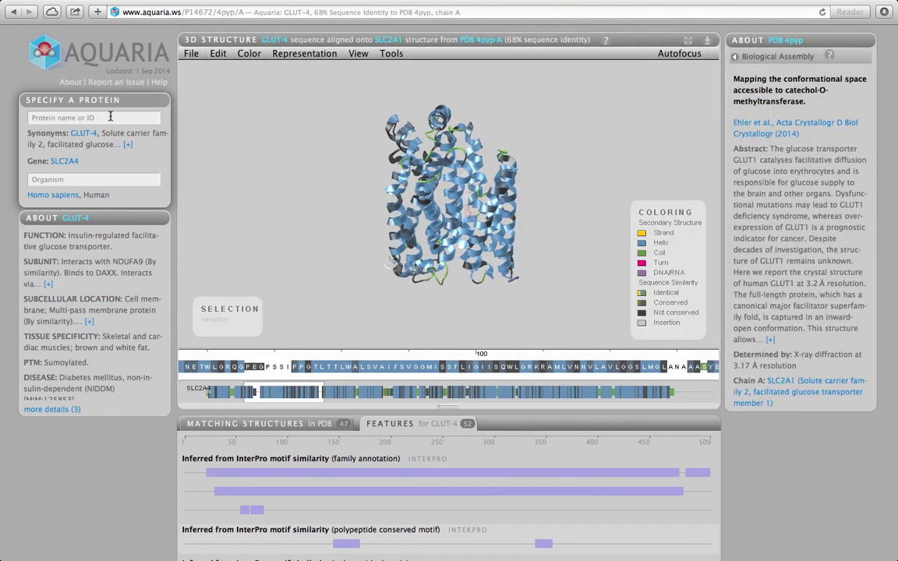
- Examine the GLUT-4 structure from another angle and read the explanation of its 3D view and alignment
{"action": "mouse_move", "coordinate": [331, 194]}
{"action": "left_mouse_down"}
{"action": "mouse_move", "coordinate": [445, 177]}
{"action": "mouse_move", "coordinate": [326, 176]}
{"action": "mouse_move", "coordinate": [329, 184]}
{"action": "left_mouse_up"}
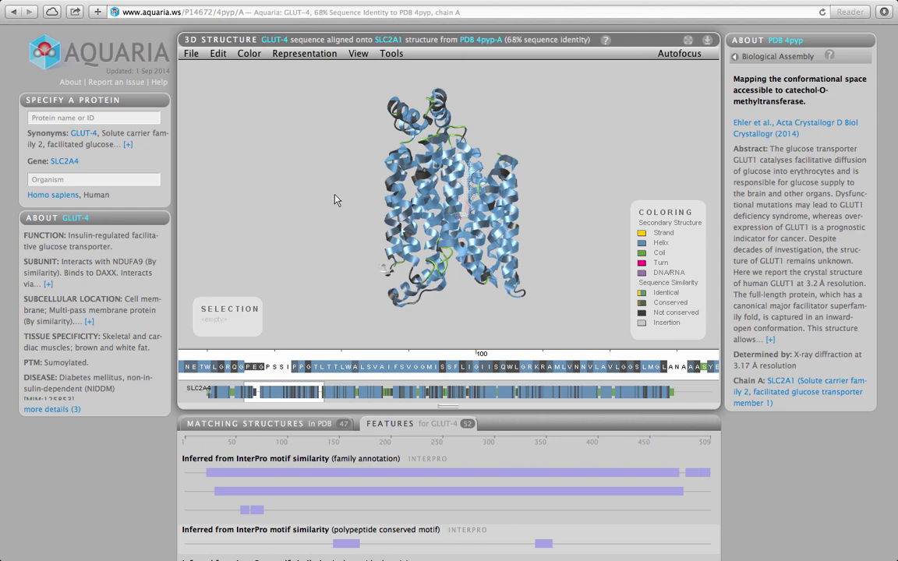
{"action": "left_click_drag", "start_coordinate": [359, 200], "coordinate": [392, 217]}
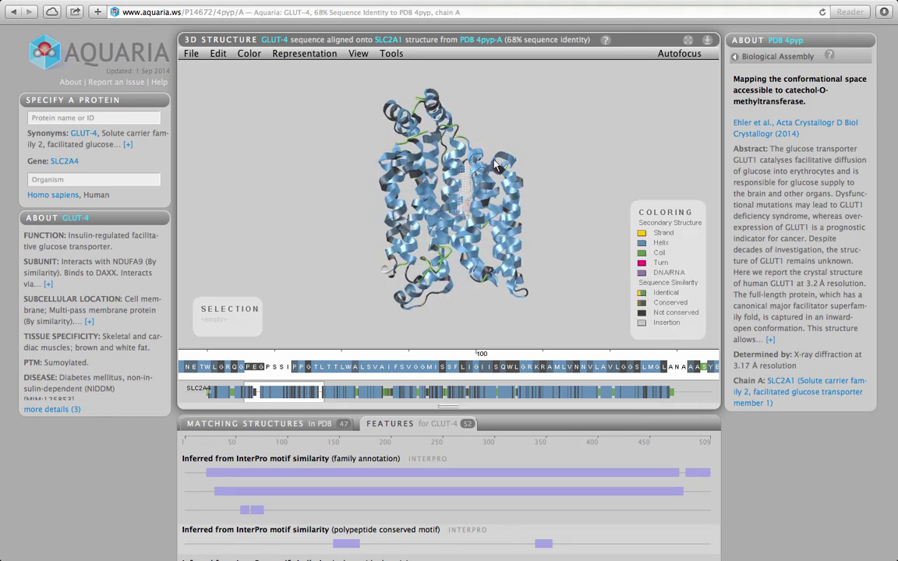
{"action": "left_click", "coordinate": [605, 40]}
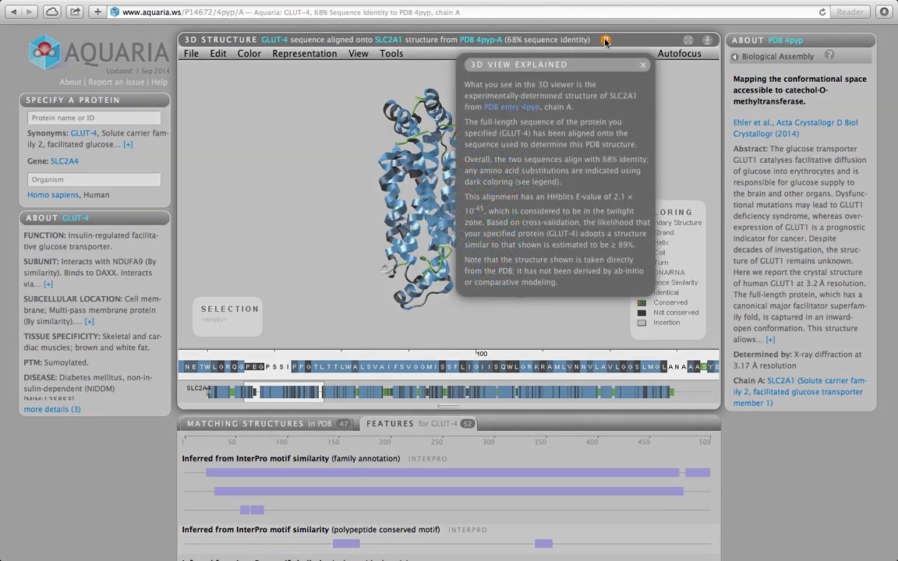
{"action": "left_click", "coordinate": [643, 68]}
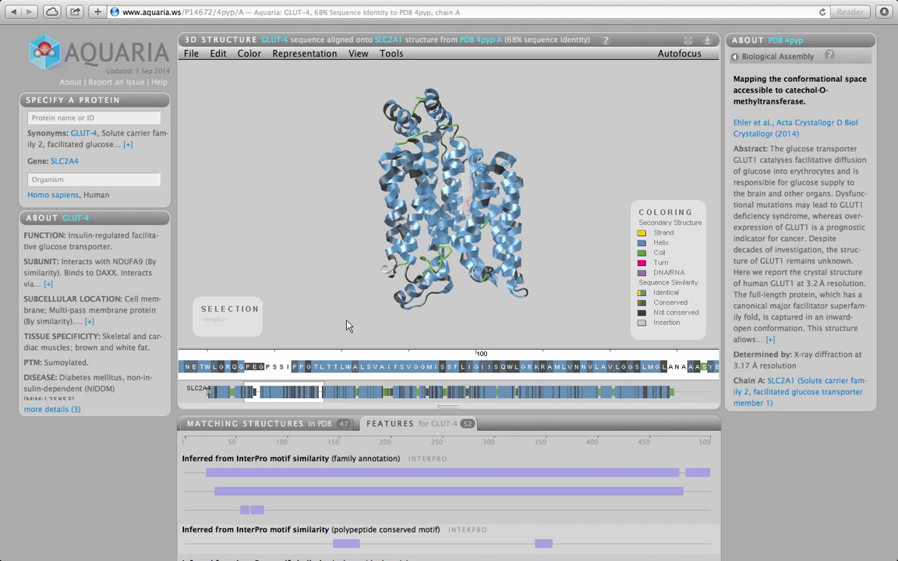
- Load the 3o7p chain A structure from the GLUT-4 matching structures with 16% sequence identity
{"action": "left_click", "coordinate": [294, 423]}
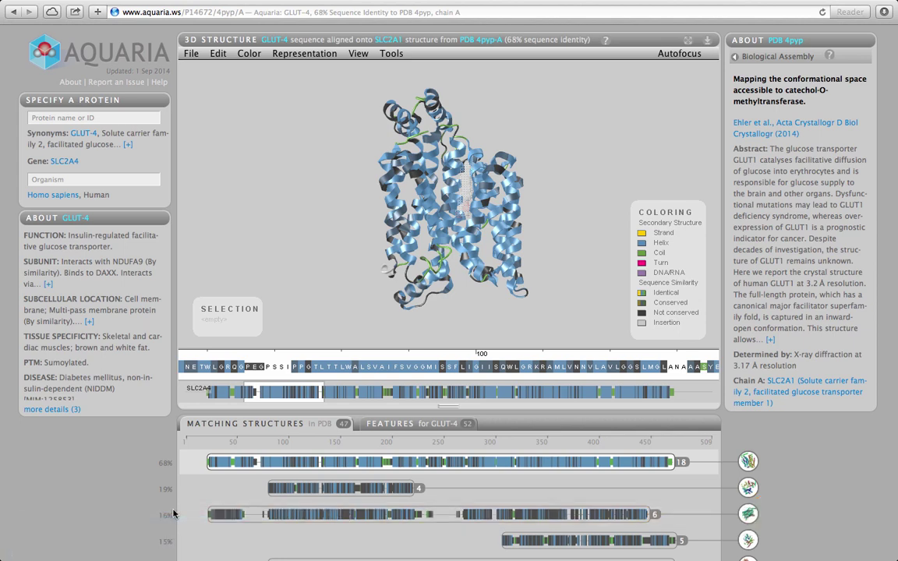
{"action": "left_click", "coordinate": [280, 513]}
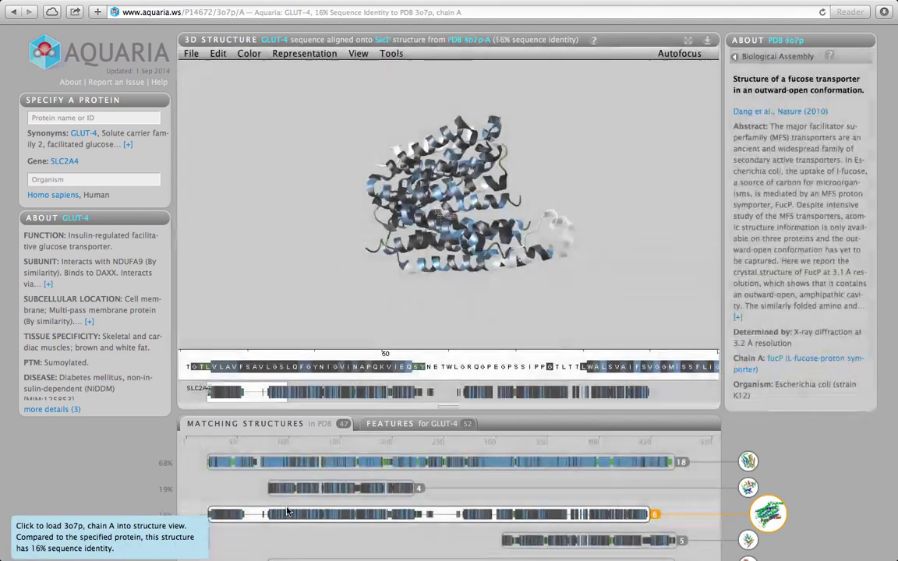
- Map the UniProt extramembrane region feature of GLUT-4 onto the 3o7p structure
{"action": "left_click", "coordinate": [394, 425]}
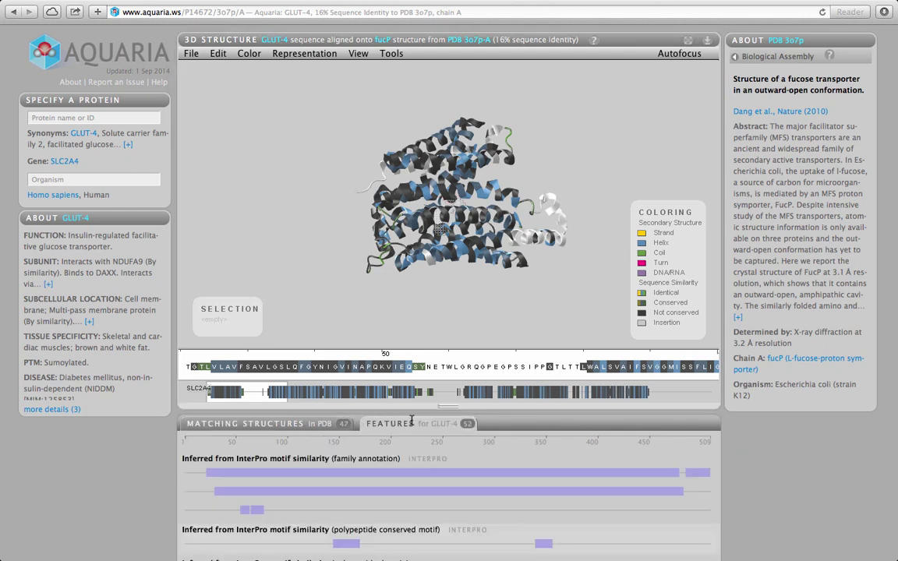
{"action": "scroll", "coordinate": [403, 502], "scroll_direction": "down", "scroll_amount": 10}
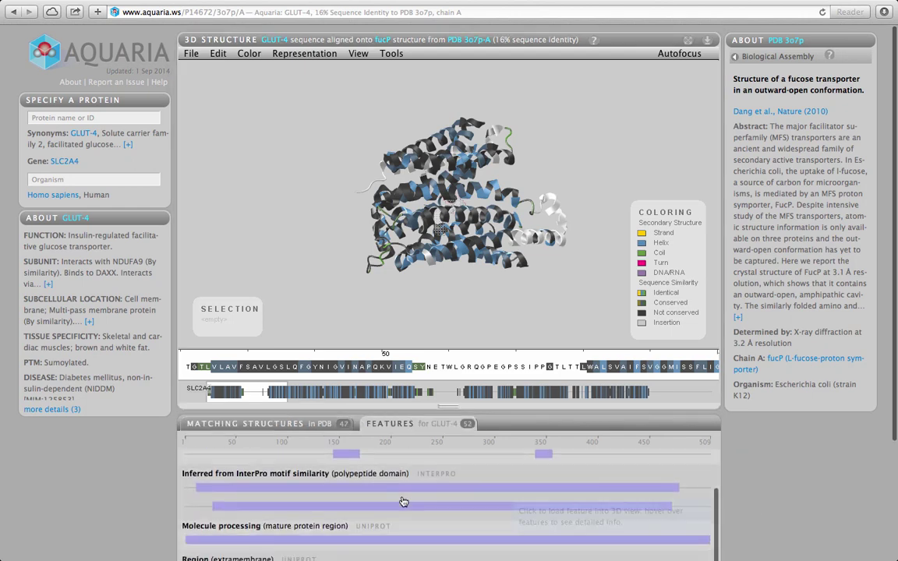
{"action": "left_click", "coordinate": [403, 499]}
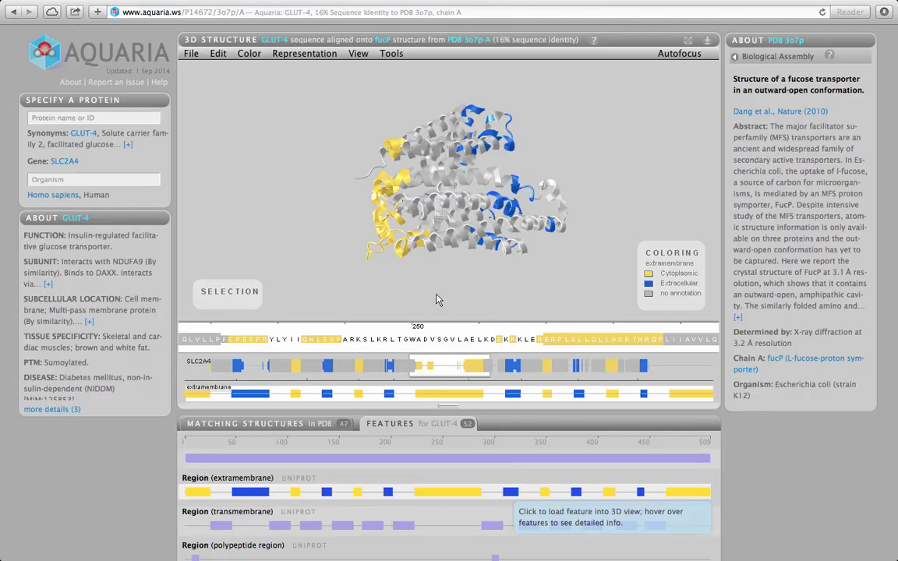
- Rotate the 3o7p structure so its extracellular regions point up and bring back the list of matching structures for GLUT-4
{"action": "left_click_drag", "start_coordinate": [403, 187], "coordinate": [466, 138]}
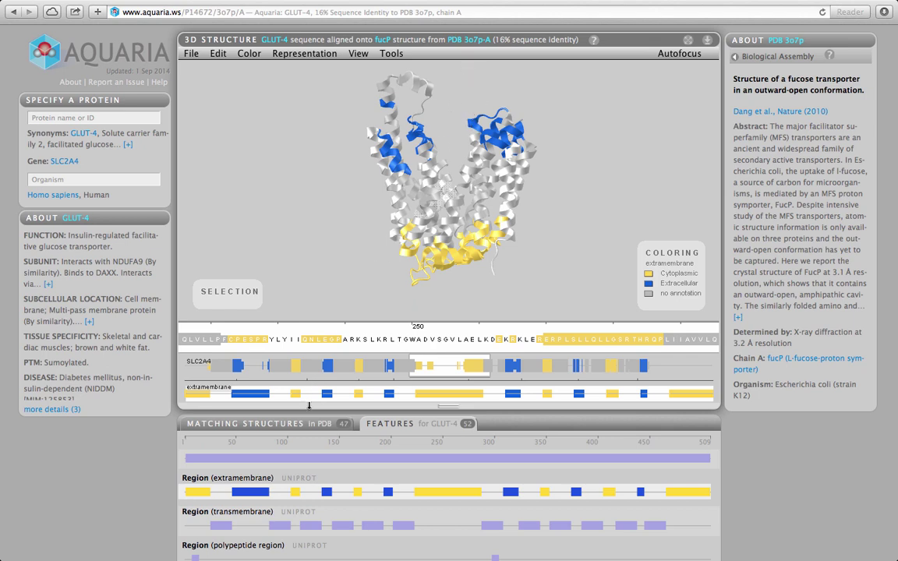
{"action": "left_click", "coordinate": [335, 426]}
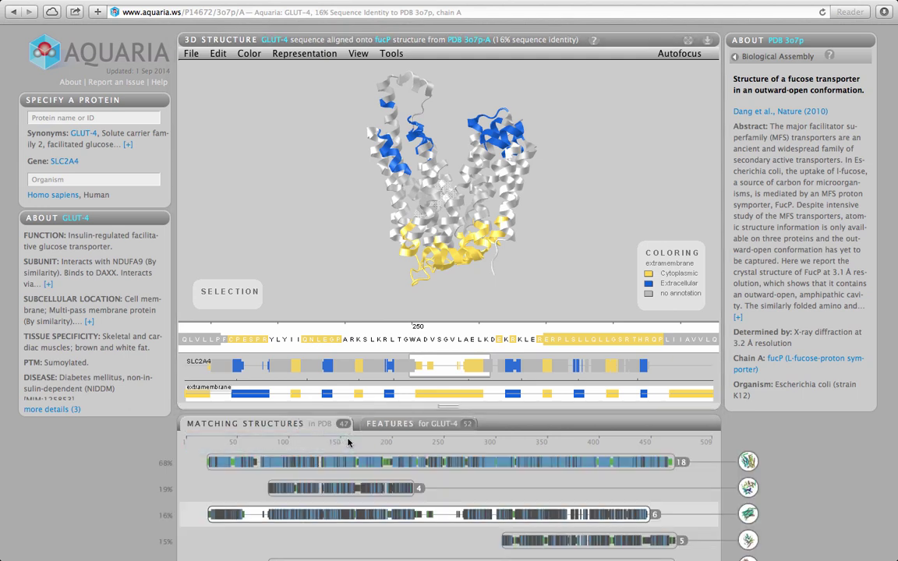
{"action": "left_click", "coordinate": [381, 467]}
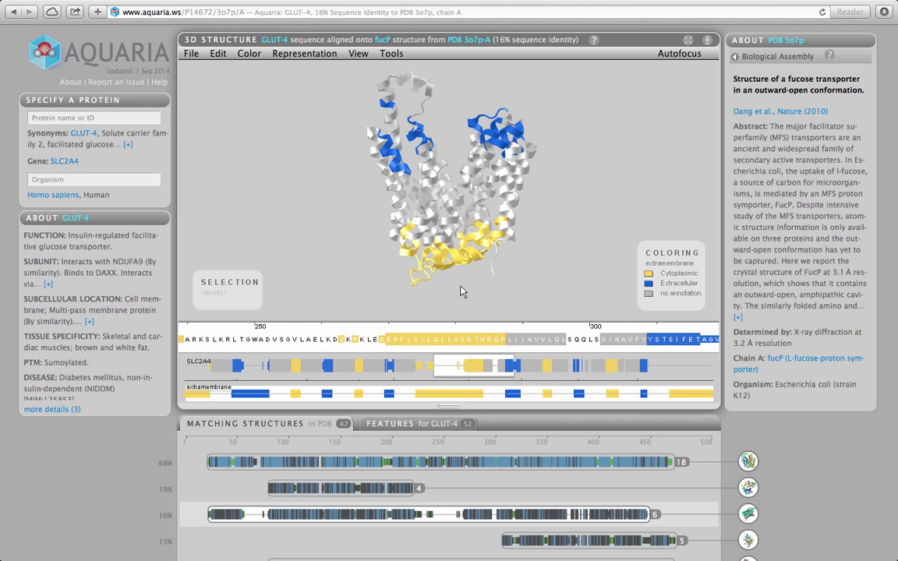
- Select the cytoplasmic helix residues P 272 to L 279 of SLC2A4 in the 3D structure and copy the selection
{"action": "mouse_move", "coordinate": [430, 230]}
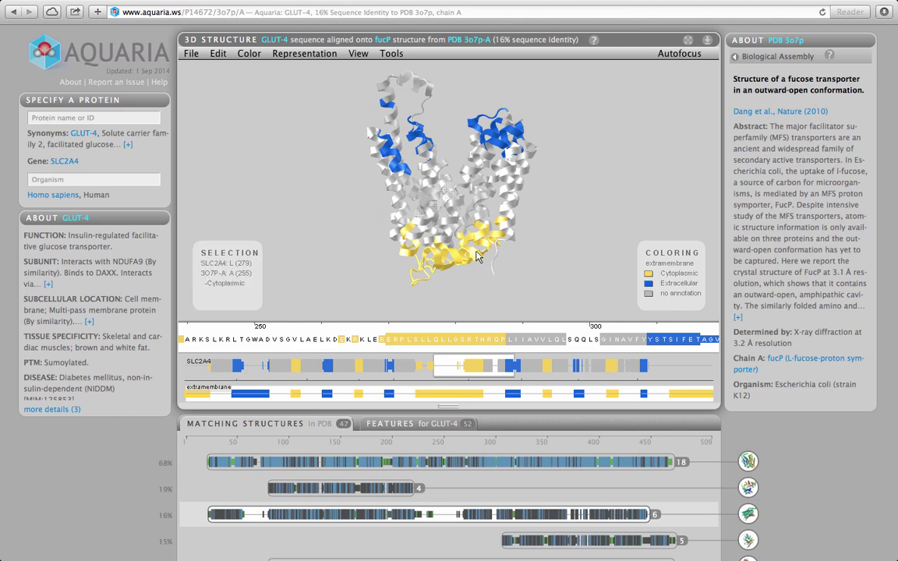
{"action": "left_click_drag", "start_coordinate": [460, 257], "coordinate": [436, 259]}
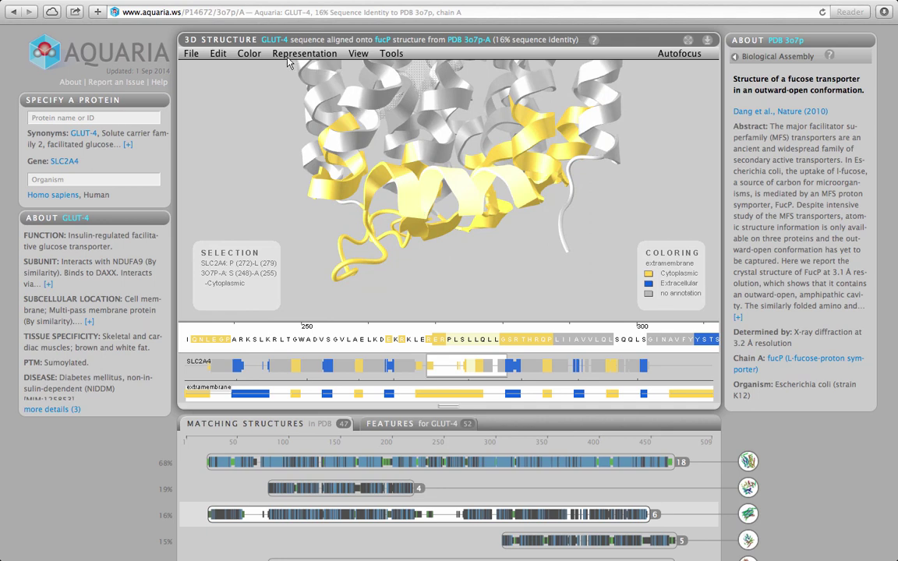
{"action": "left_click", "coordinate": [245, 55]}
{"action": "mouse_move", "coordinate": [218, 53]}
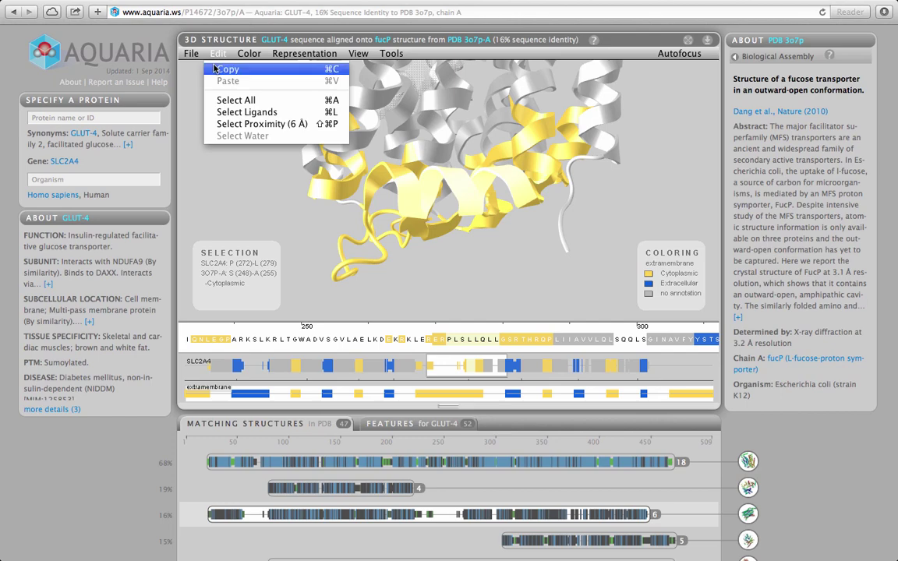
{"action": "left_click", "coordinate": [215, 69]}
- Switch to the text editor, paste the copied CLUSTAL alignment into the new document, and return to Aquaria in Safari
{"action": "key", "text": "super+Tab"}
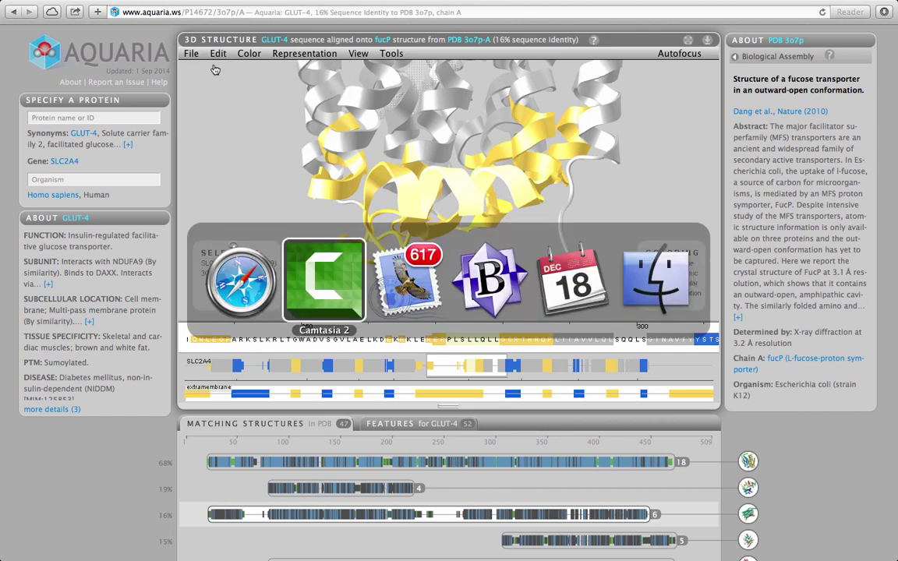
{"action": "key", "text": "super+Tab"}
{"action": "key", "text": "super+Tab"}
{"action": "key", "text": "super+v"}
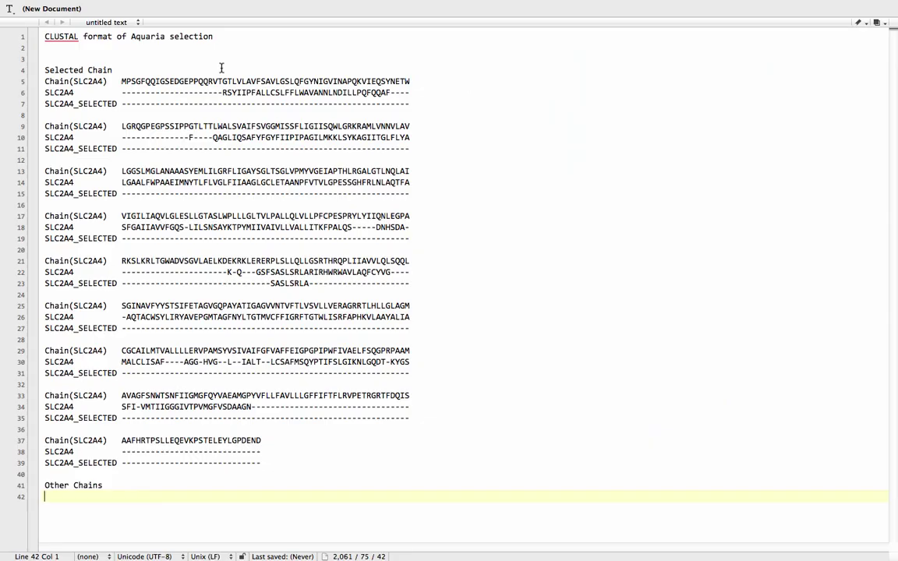
{"action": "key", "text": "super+Tab"}
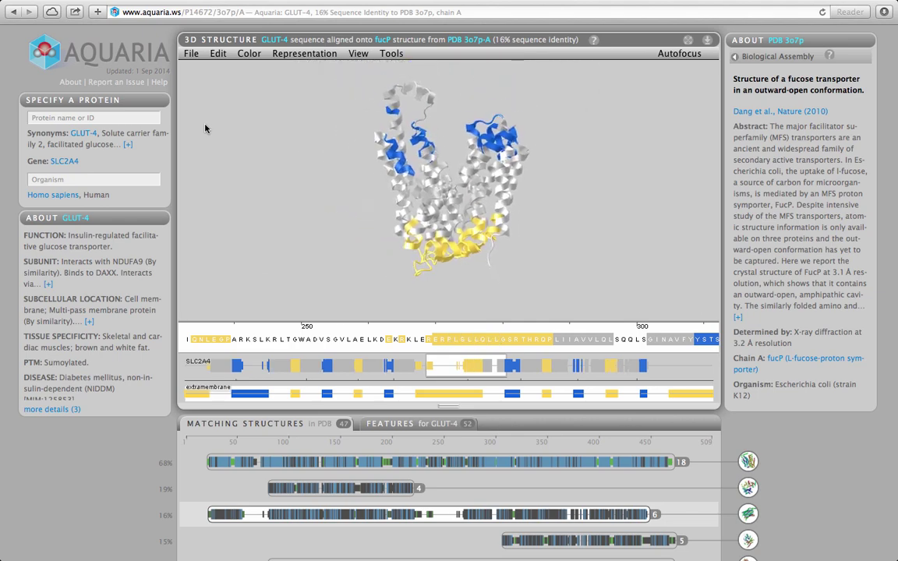
- Consult the help's Quick Reference Card for 3D Viewer and Aquaria API links, plus the About Aquaria information
{"action": "left_click", "coordinate": [158, 84]}
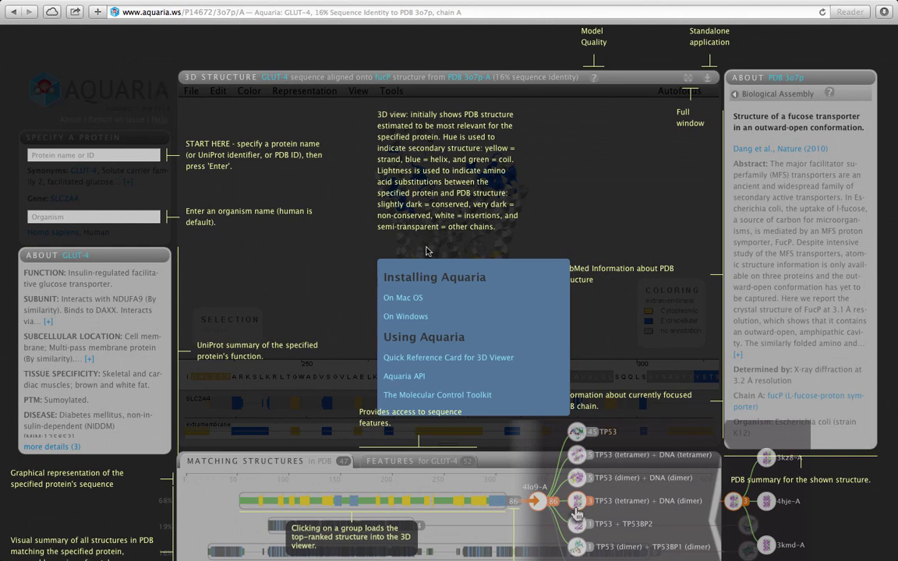
{"action": "left_click", "coordinate": [436, 359]}
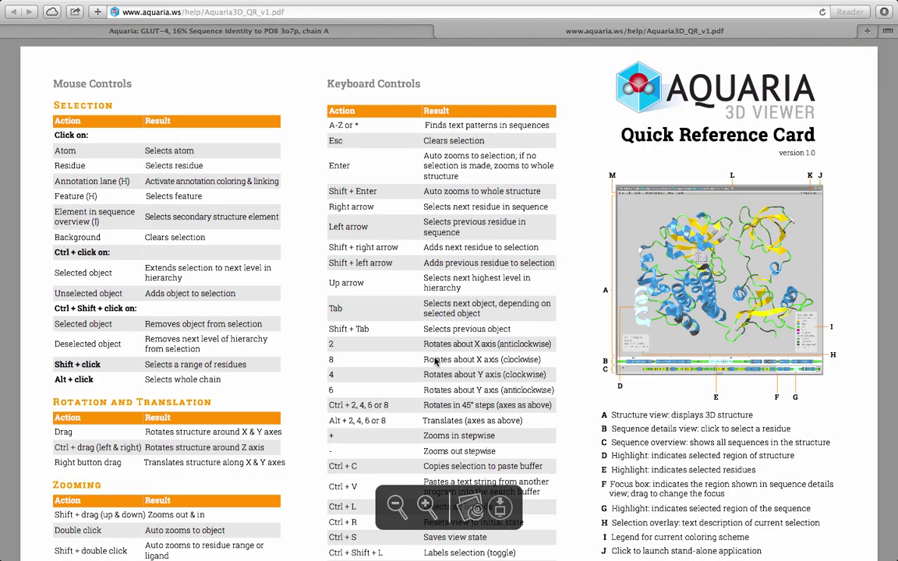
{"action": "left_click", "coordinate": [230, 31]}
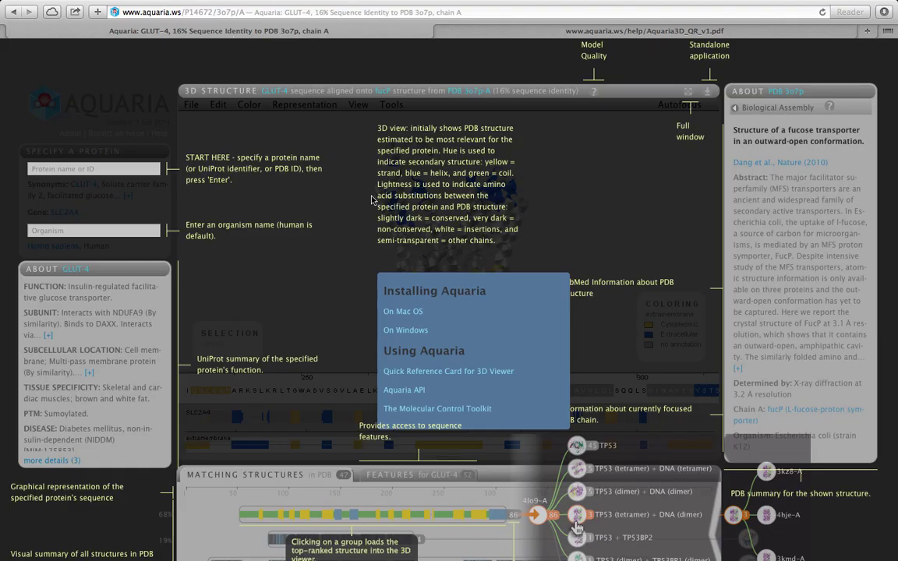
{"action": "left_click", "coordinate": [404, 391]}
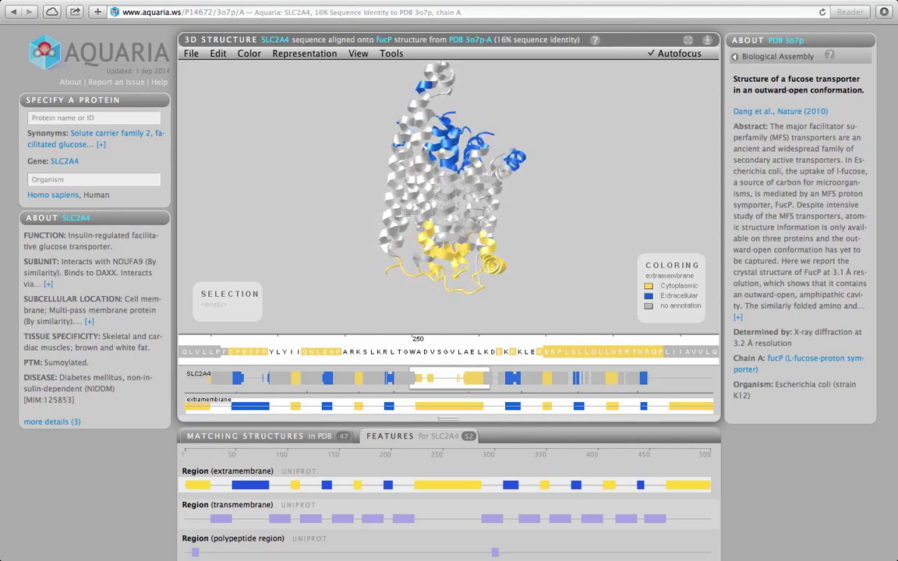
{"action": "left_click", "coordinate": [67, 82]}
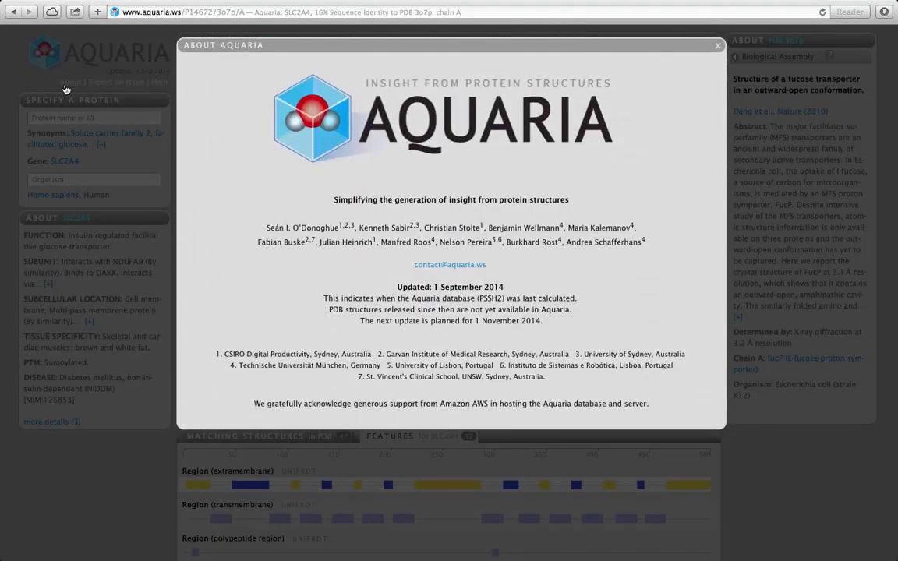